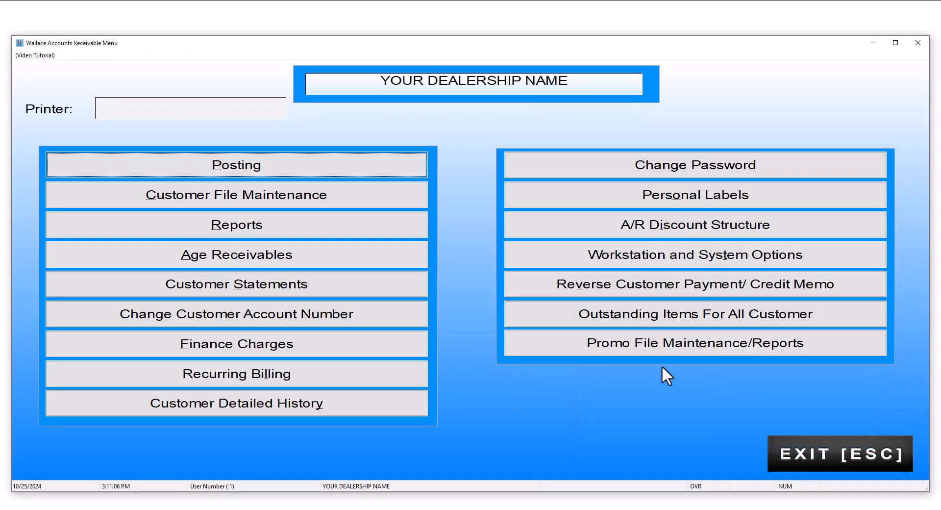
Age the receivables using group cutoff dates 09/30/24, 08/31/24, 07/31/24, 06/30/24 and 05/31/24
left_click(241, 257)
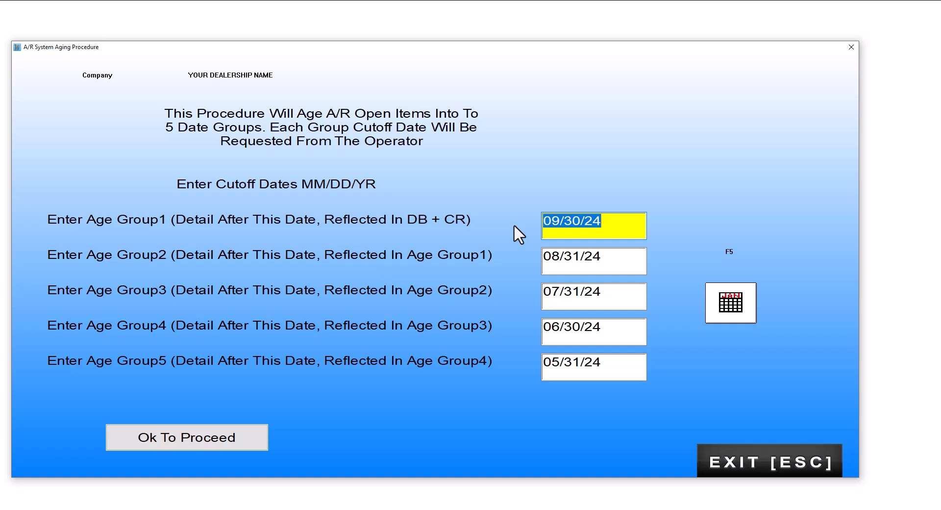
key("Return")
key("Return")
key("Return")
key("Return")
key("Return")
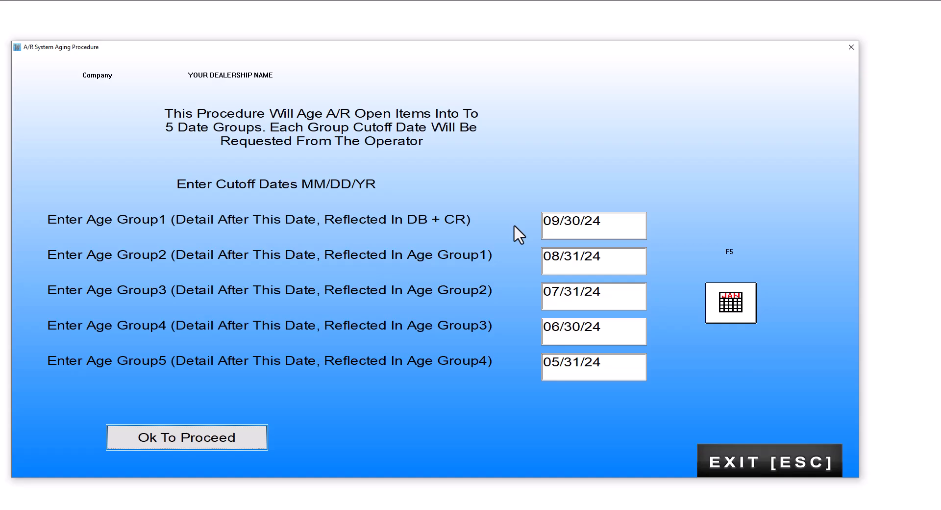
key("Return")
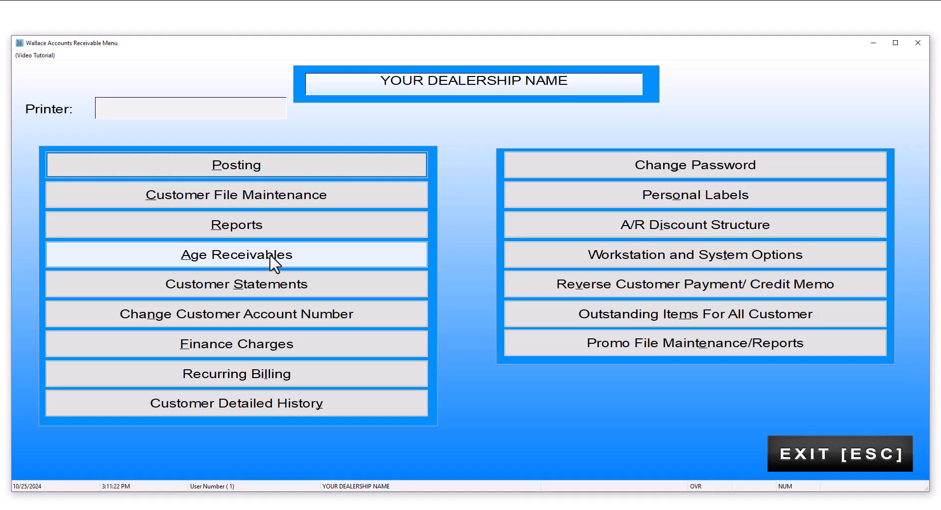
Start a finance charge run with the proposed interest G/L account, category 08/31/2024 And older, and run date 09/30/24
left_click(265, 344)
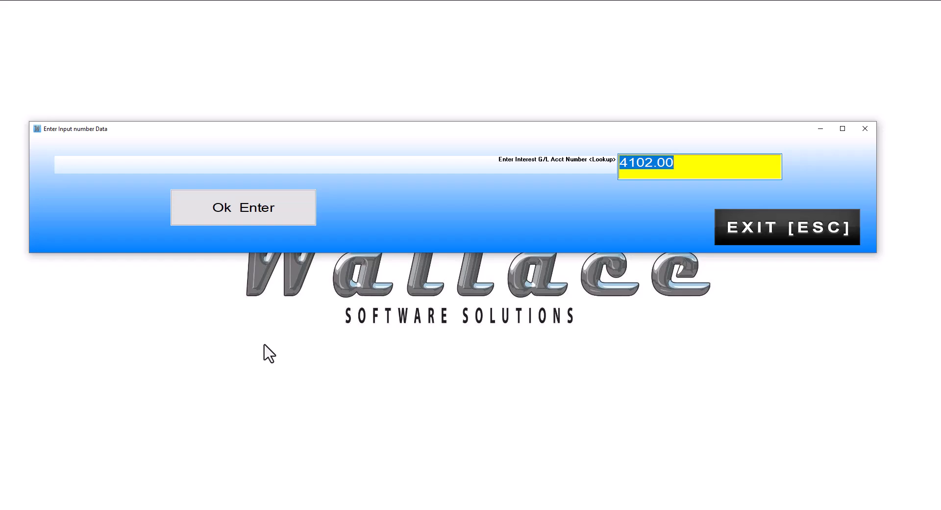
key("Return")
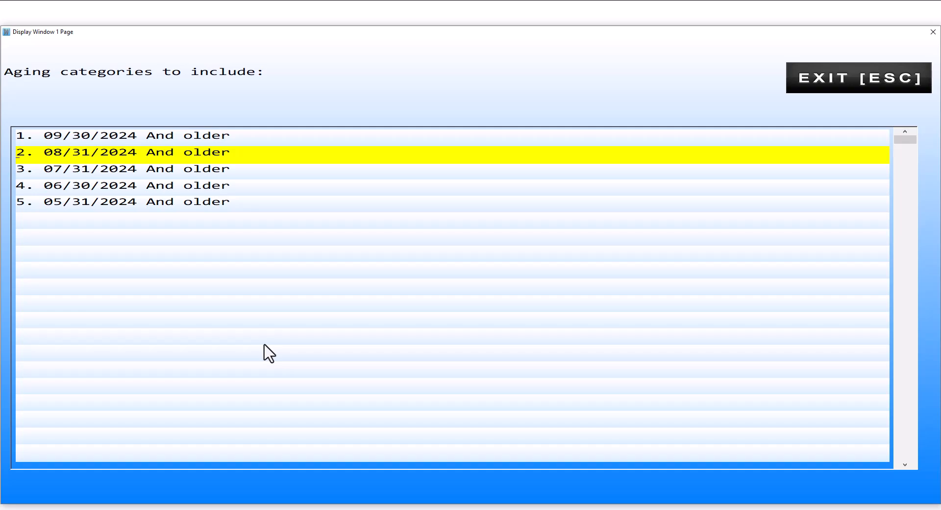
key("Return")
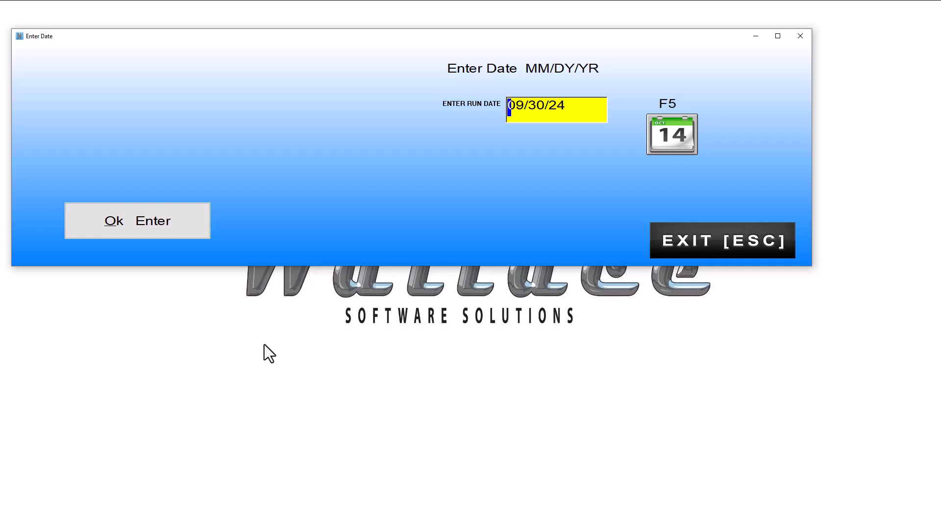
key("Return")
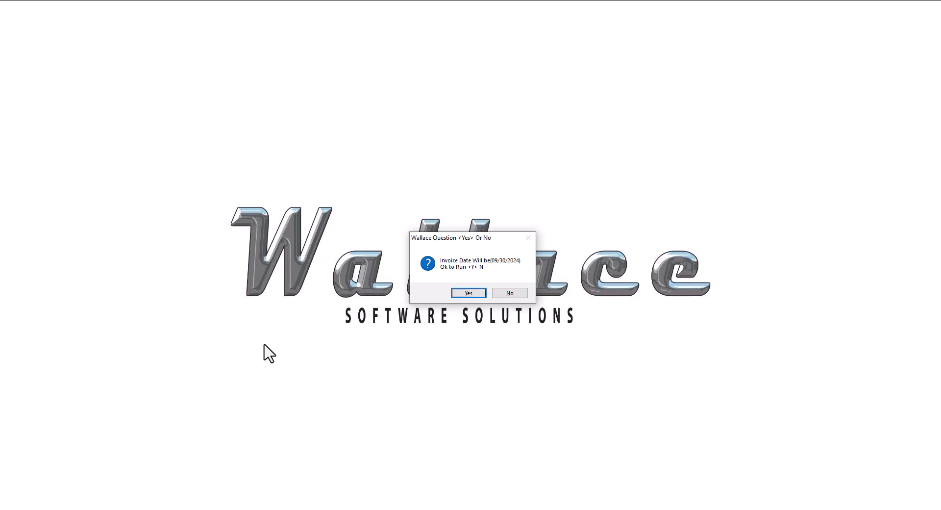
key("Return")
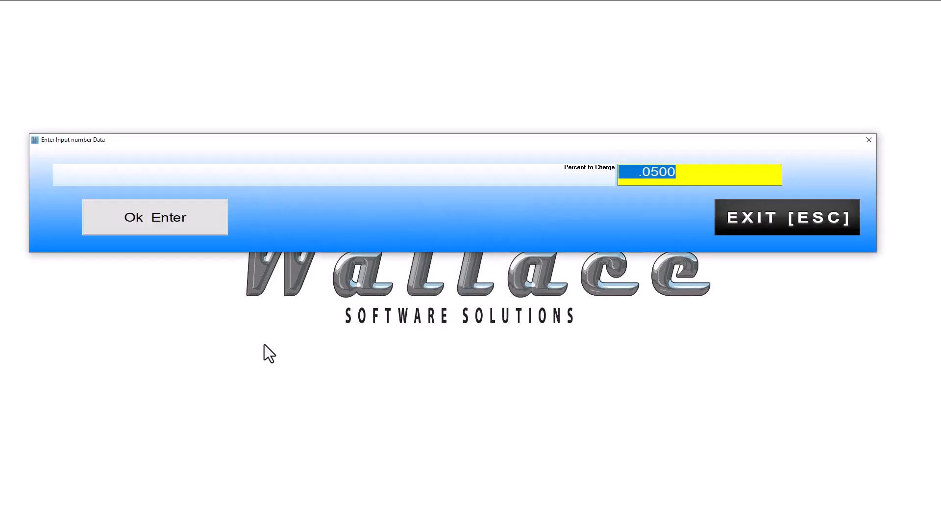
Generate the finance charge list at .0500 percent with a 5.00 minimum, in alphabetical sequence and without printing invoices
key("Return")
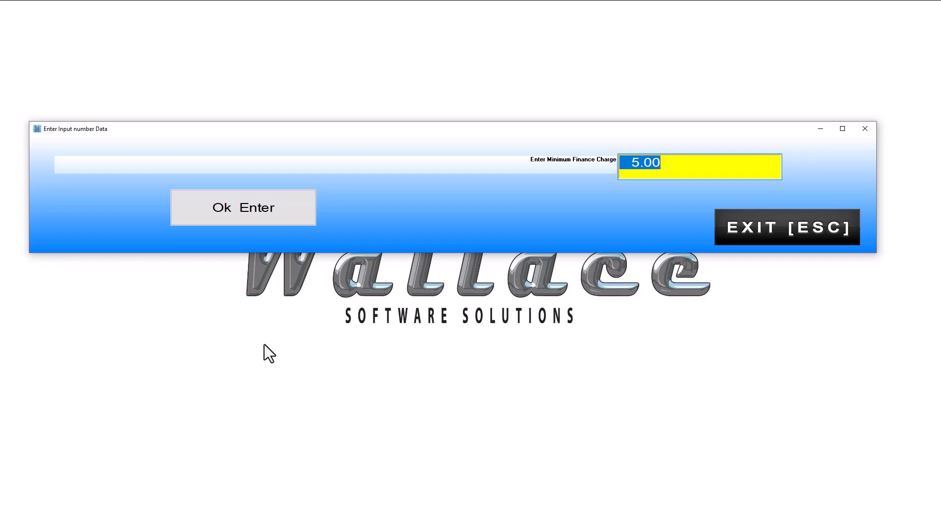
key("Return")
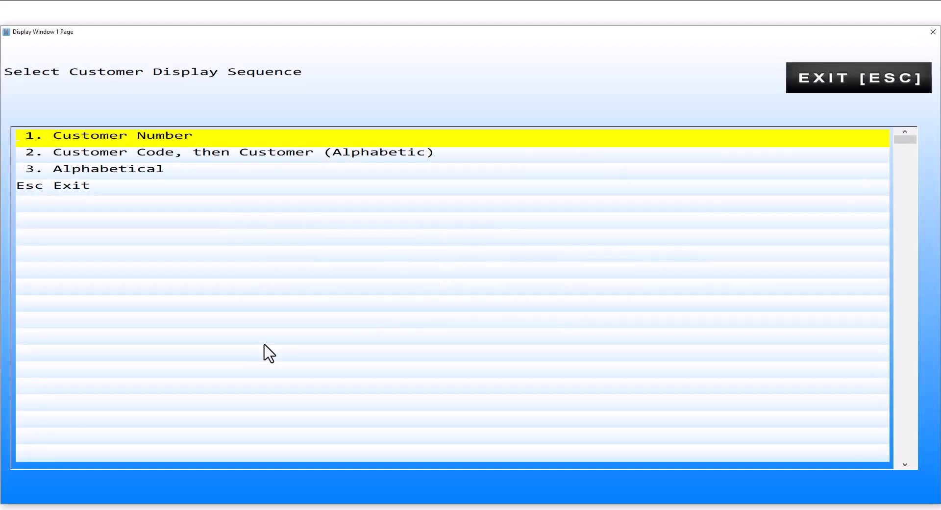
key("Down")
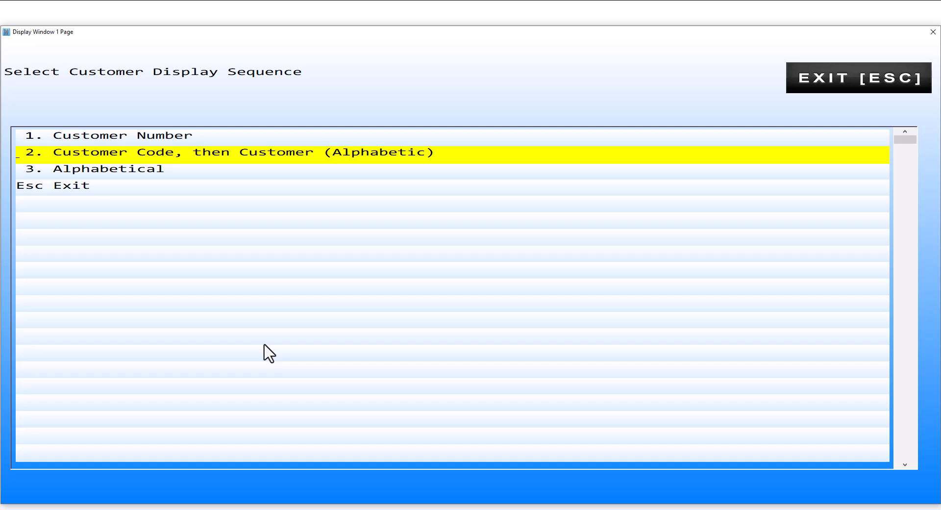
key("Down")
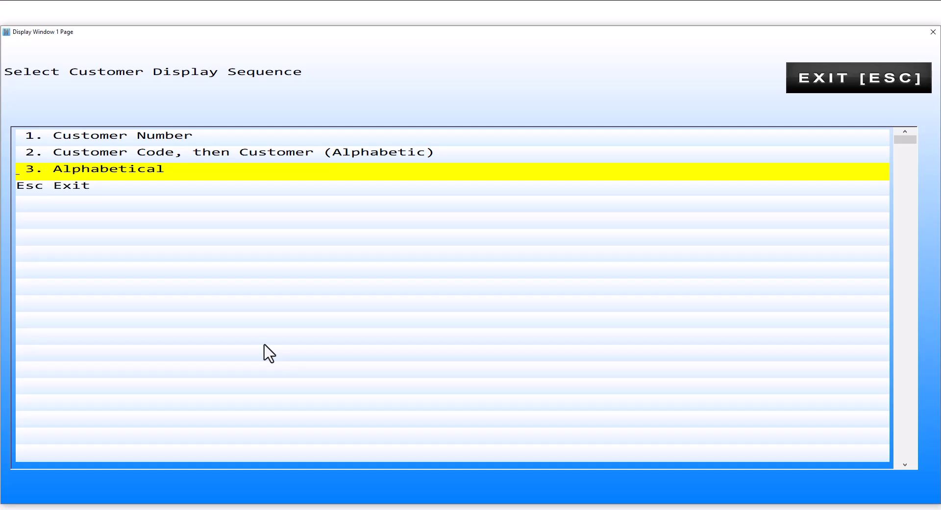
key("Return")
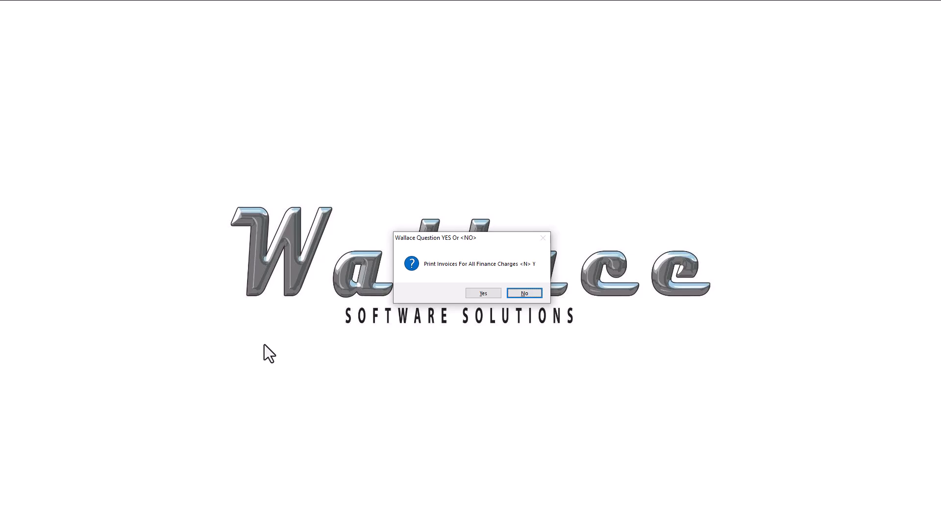
key("Return")
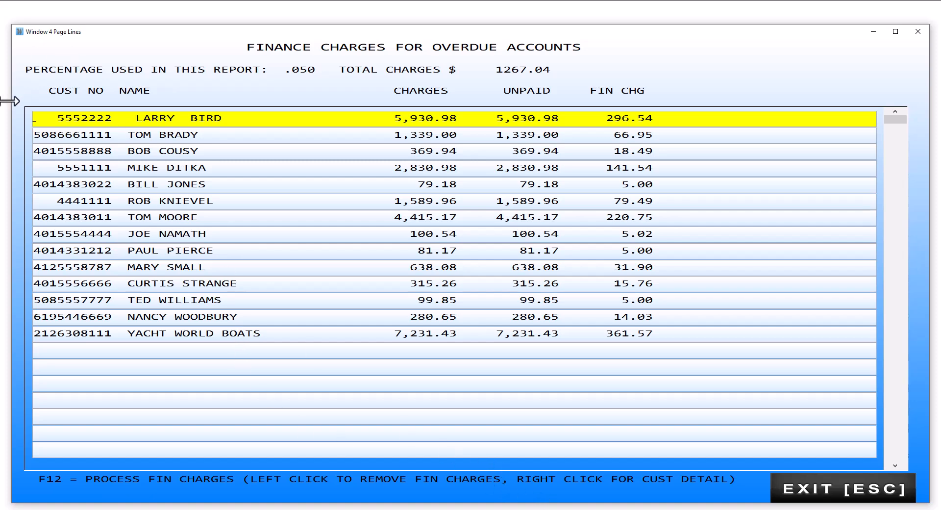
Examine the open items and the 11/18/21 storage invoice of the customer with the 66.95 finance charge, and return to the list
right_click(182, 136)
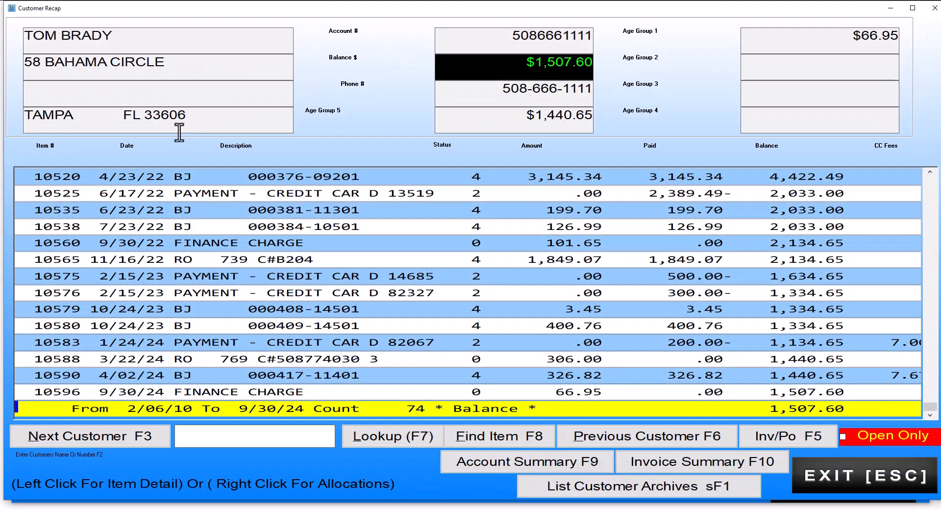
left_click(843, 436)
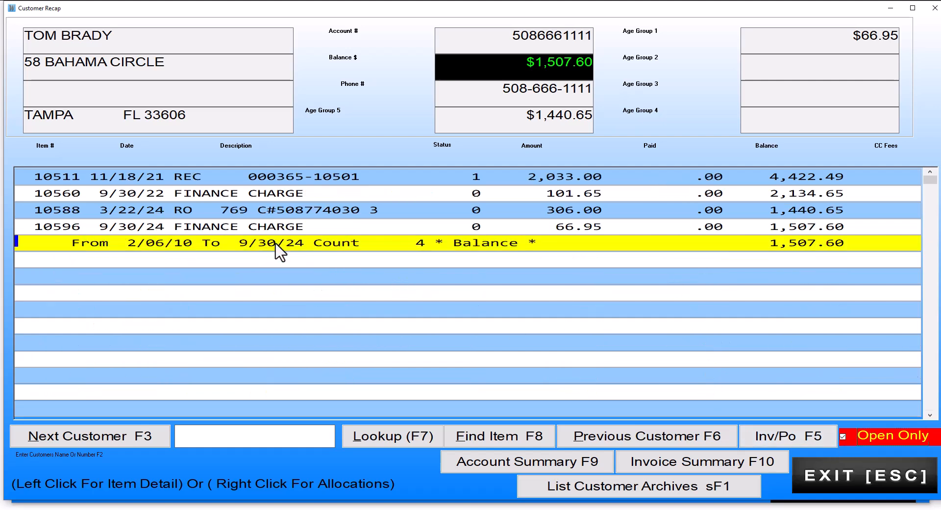
left_click(305, 185)
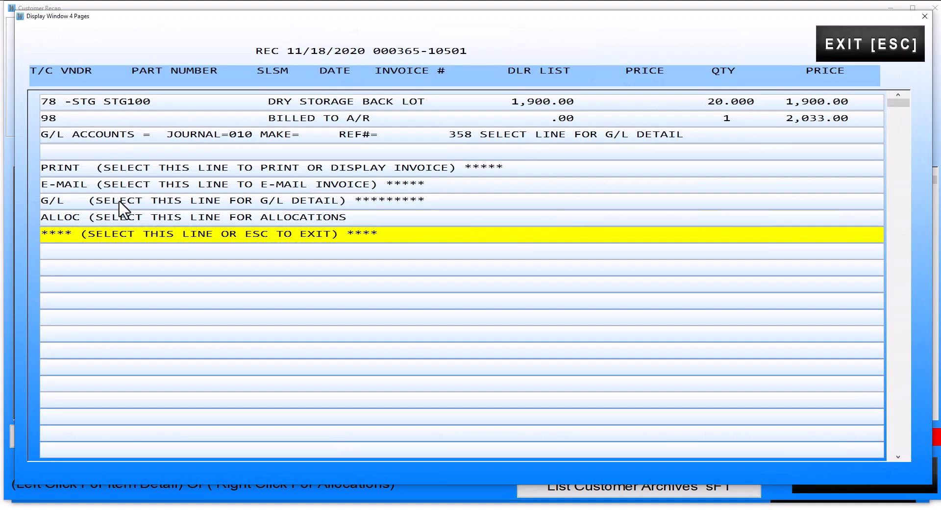
left_click(150, 173)
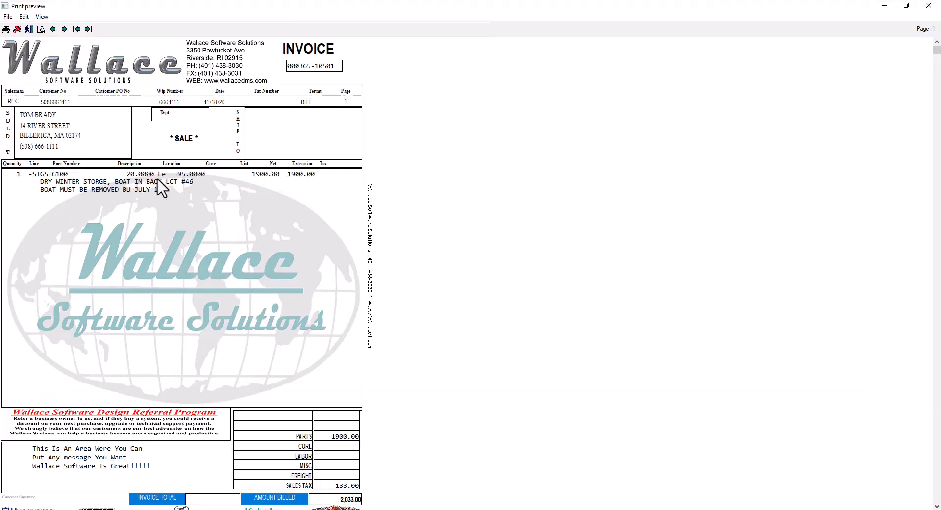
scroll(166, 196, "down", 1)
left_click(17, 29)
left_click(454, 293)
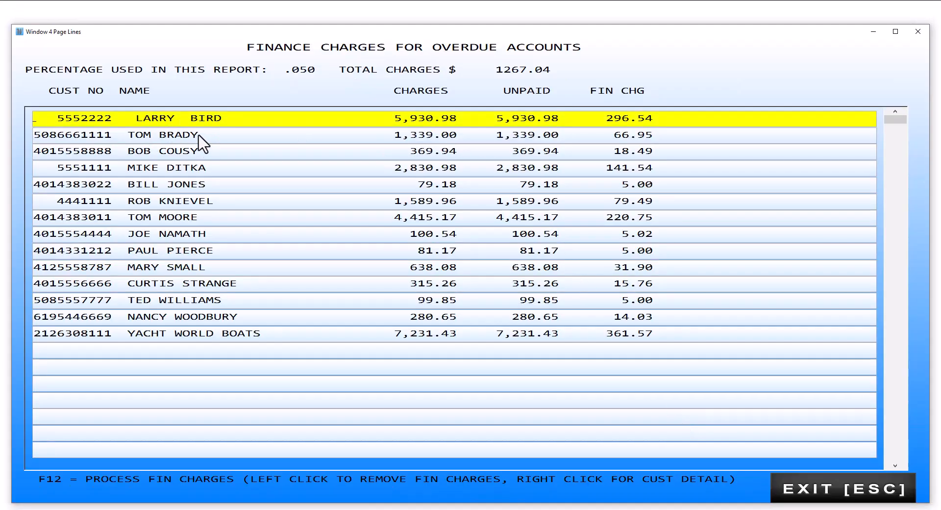
Remove the finance charges for the 66.95 customer and Yacht World Boats, and leave the list without processing
left_click(199, 137)
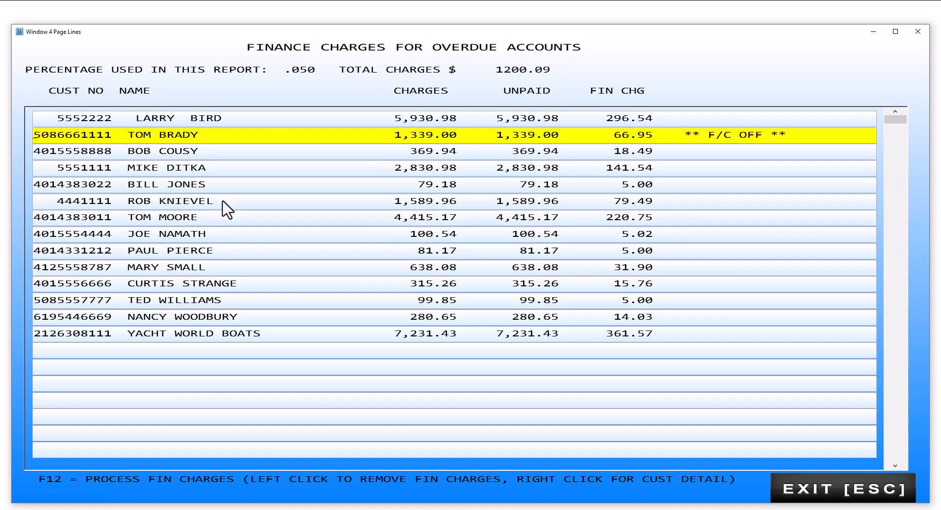
left_click(212, 335)
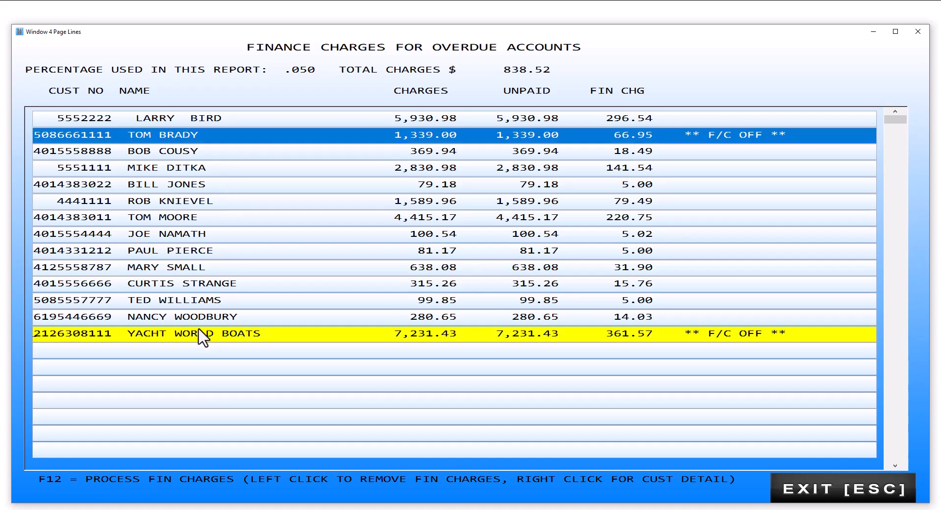
key("Escape")
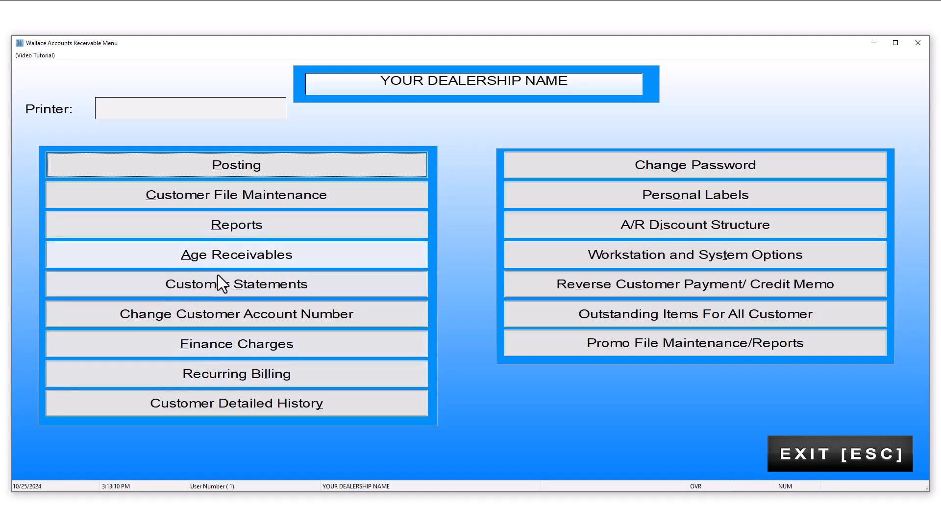
Set up statements for all active accounts with a minimum balance of 5.00, covering the full alphabetical customer range
left_click(245, 284)
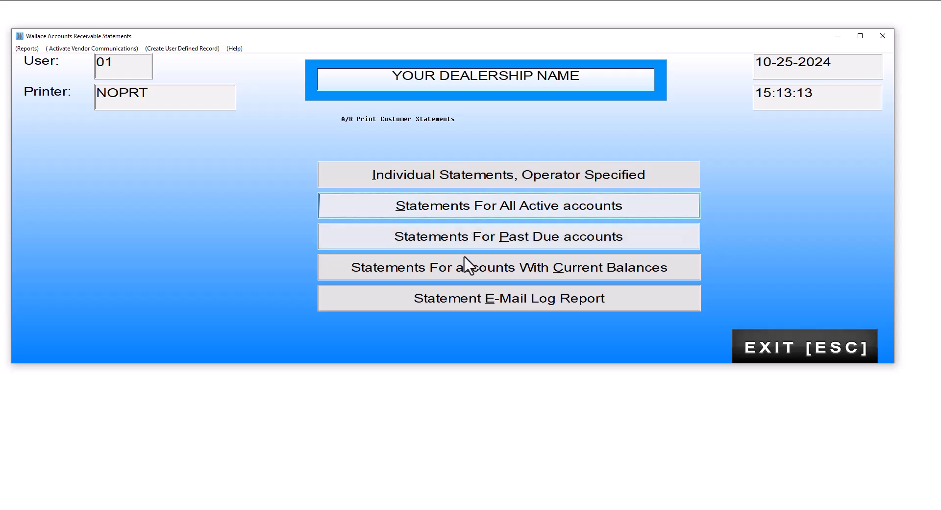
left_click(444, 217)
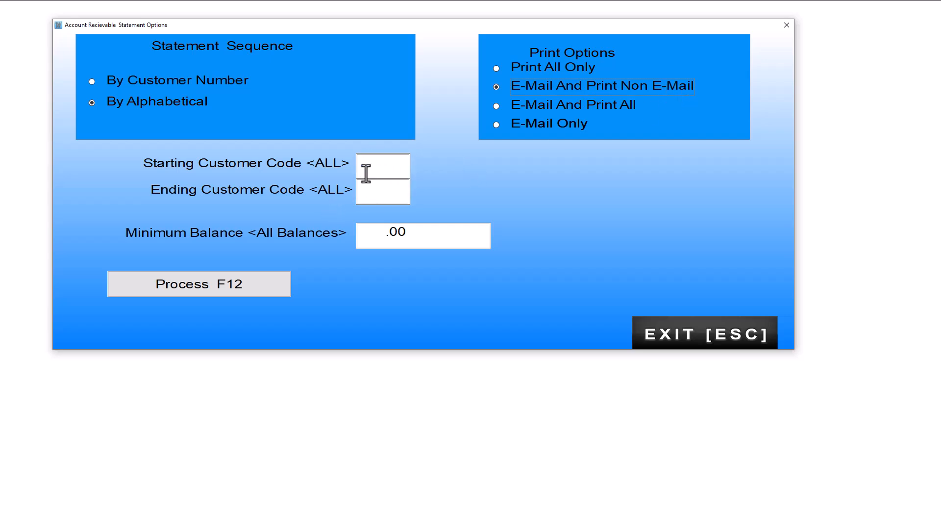
left_click(425, 231)
type("5.0")
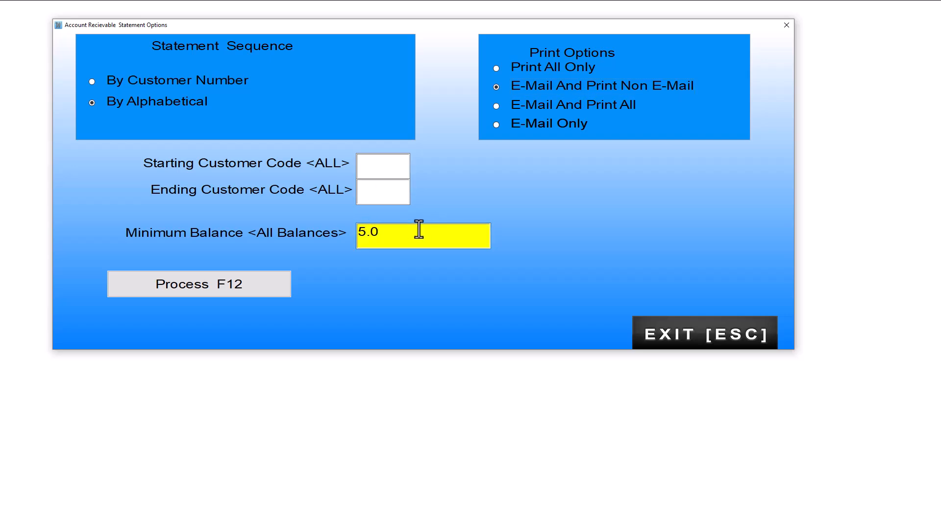
key("Tab")
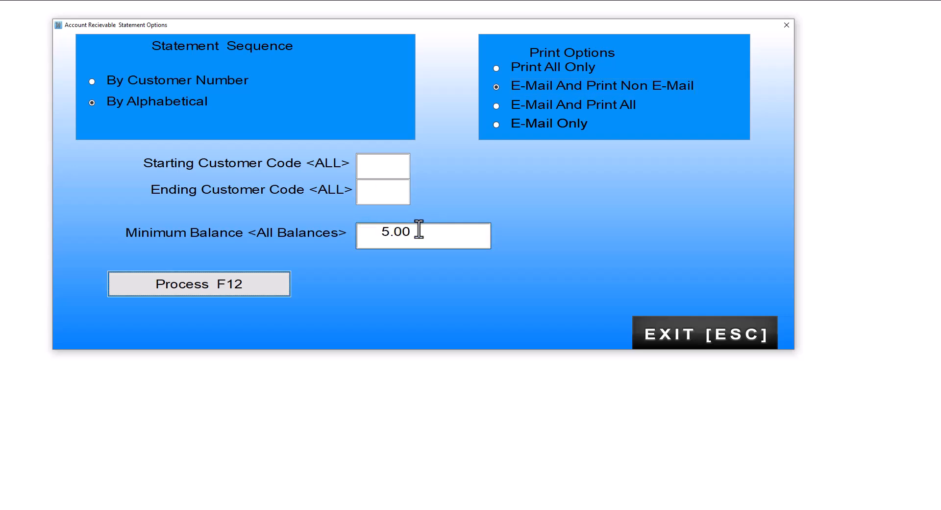
left_click(266, 284)
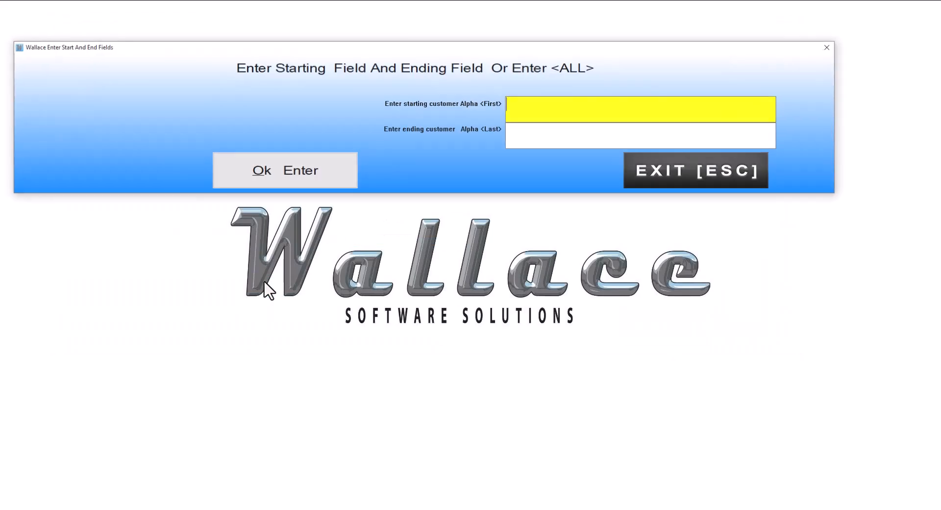
left_click(311, 176)
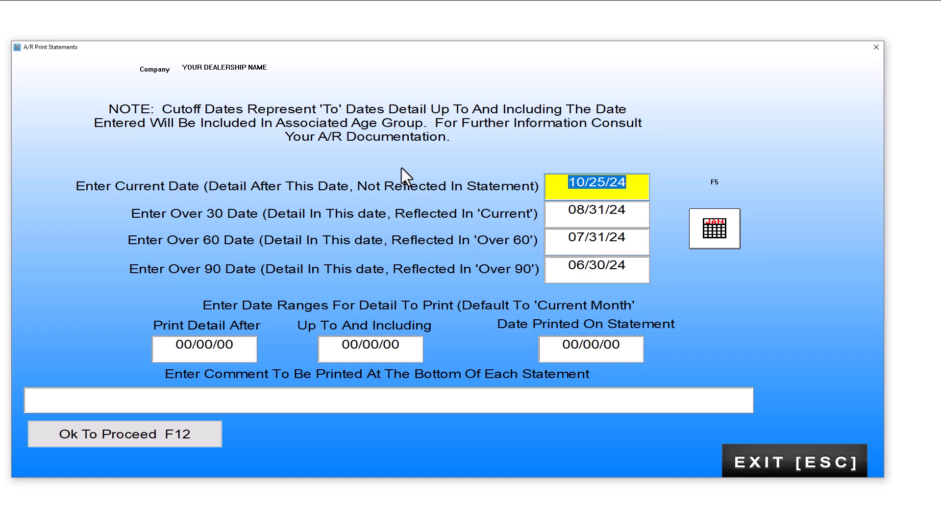
Accept cutoff dates 10/25/24, 08/31/24, 07/31/24 and 06/30/24, a detail range of 08/31/24 to 10/25/24, and printed date 10/25/24
key("Return")
key("Return")
key("Return")
key("Return")
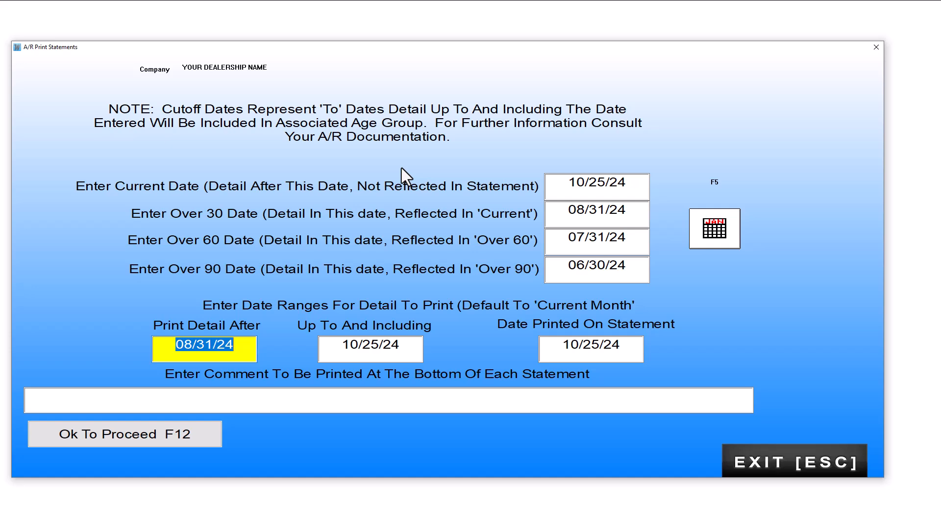
key("Return")
key("Return")
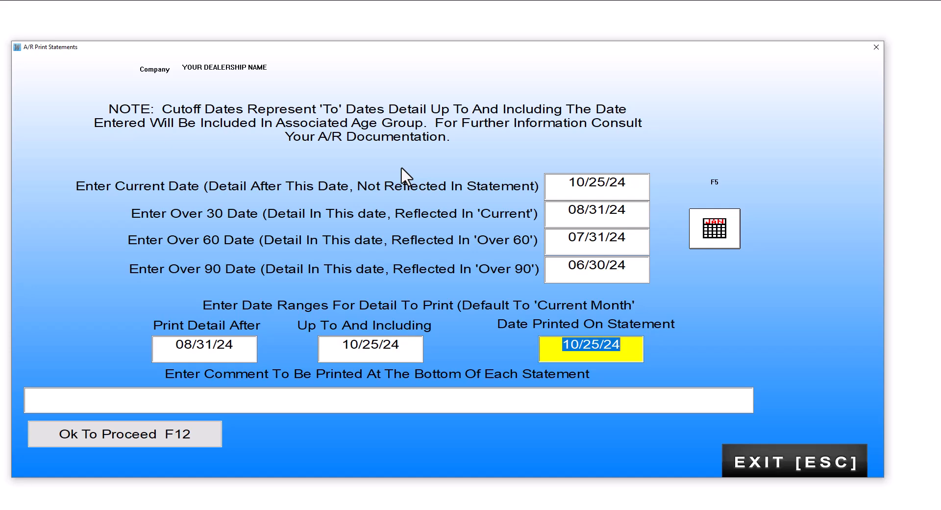
key("Return")
Enter the statement footer comment "PLEASE APT ASAP" and generate the list of running statements
type("P")
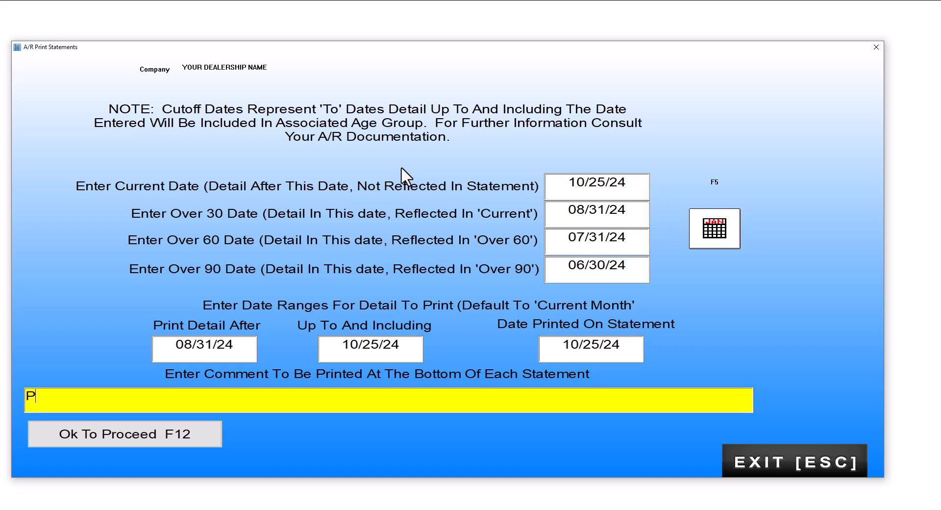
type("LEASE APT ASAP")
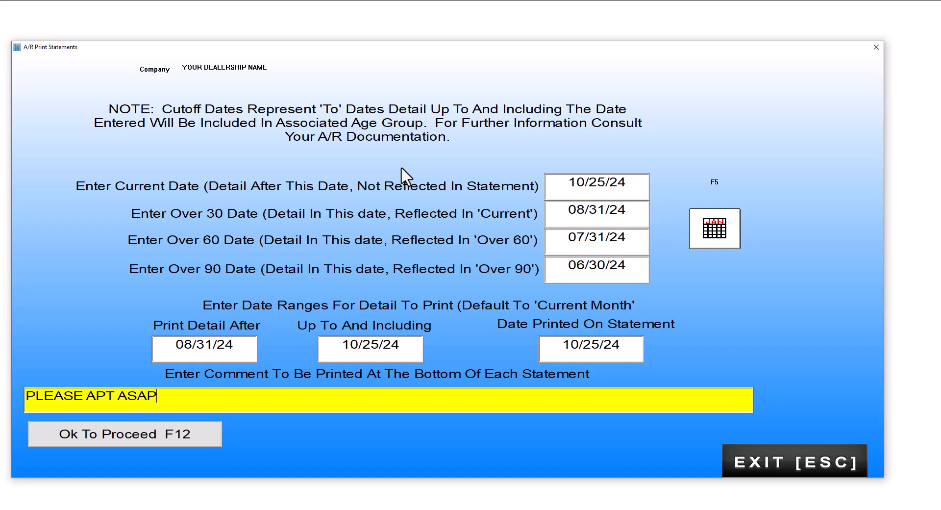
key("Tab")
key("F12")
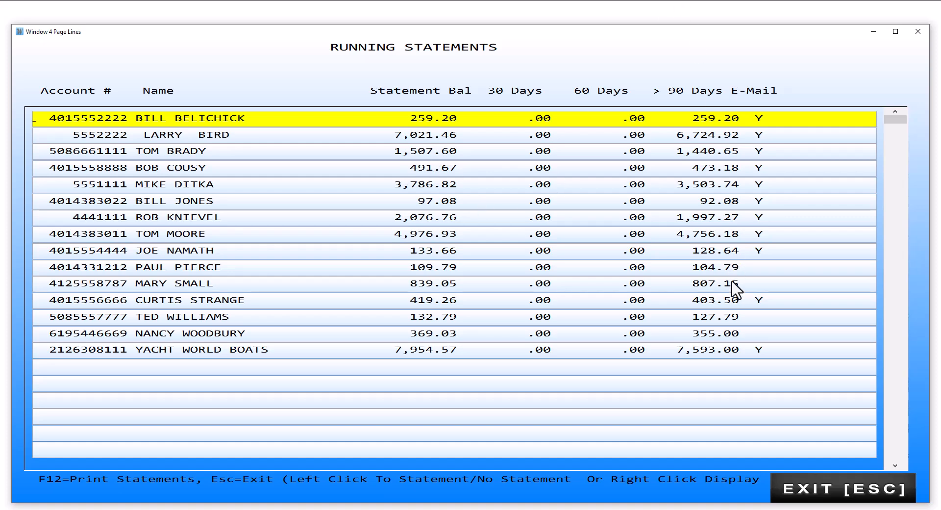
Display the account detail of the customer with the 1,507.60 statement balance, limited to open items
right_click(226, 151)
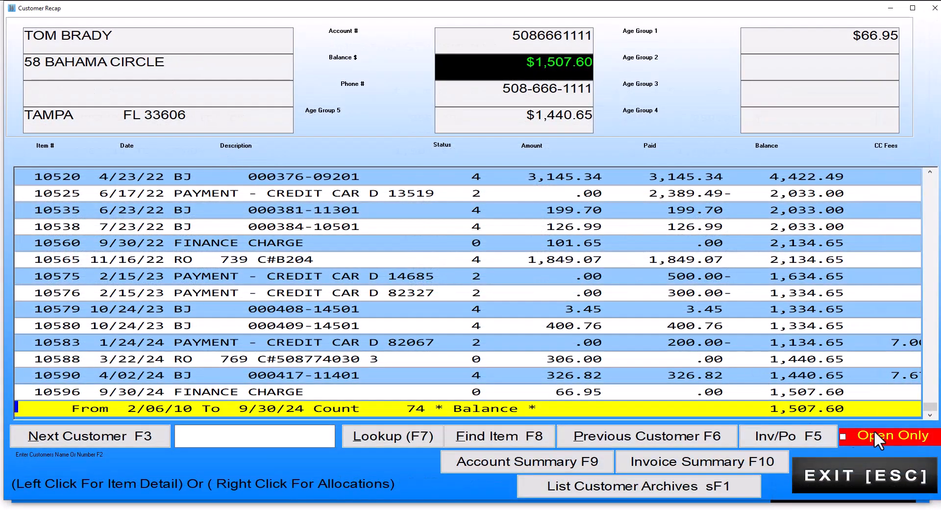
left_click(842, 436)
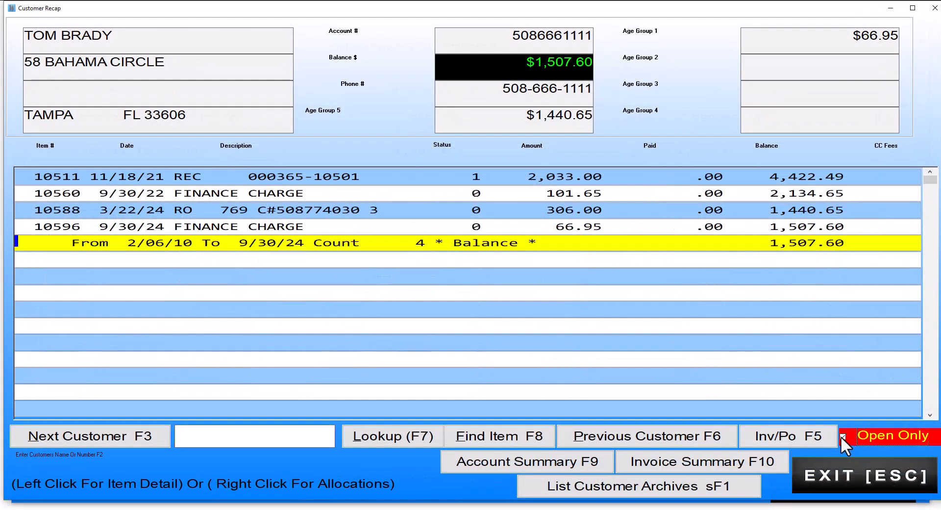
Close the account detail and exclude every customer from the fourth row through Yacht World Boats from receiving a statement
key("Escape")
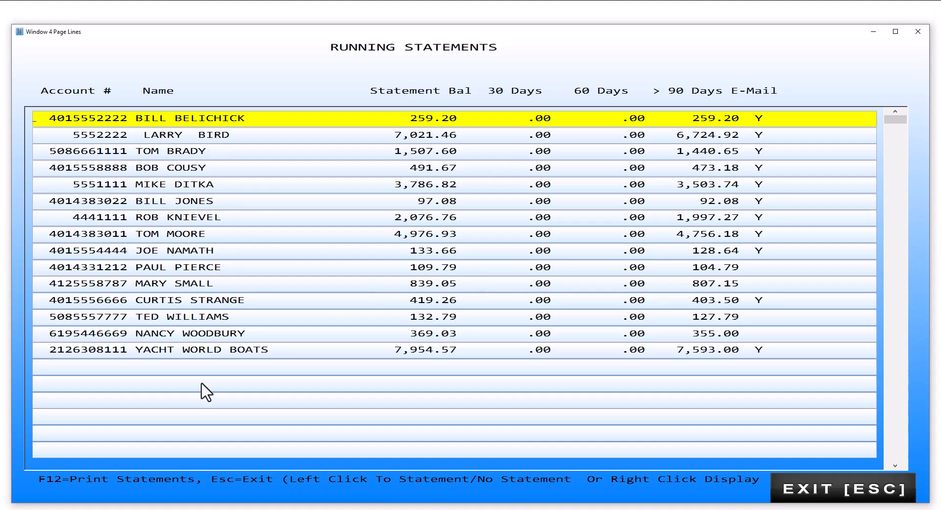
left_click(213, 350)
left_click(210, 333)
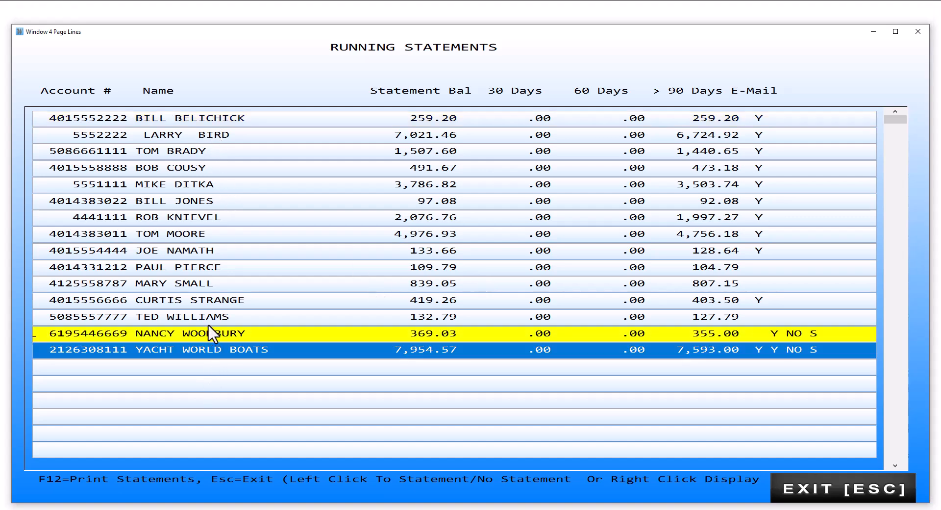
left_click(207, 316)
left_click(203, 300)
left_click(201, 283)
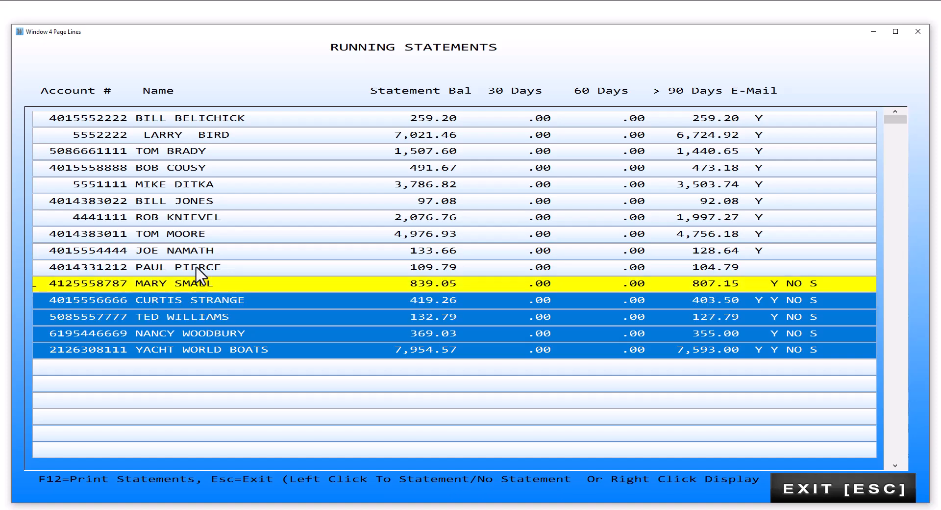
left_click(200, 267)
left_click(195, 251)
left_click(194, 234)
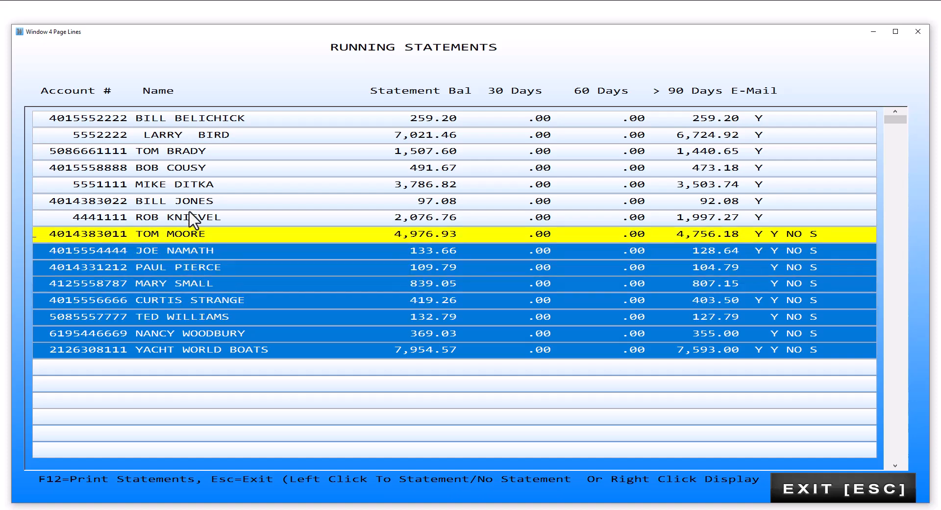
left_click(193, 217)
left_click(191, 201)
left_click(192, 184)
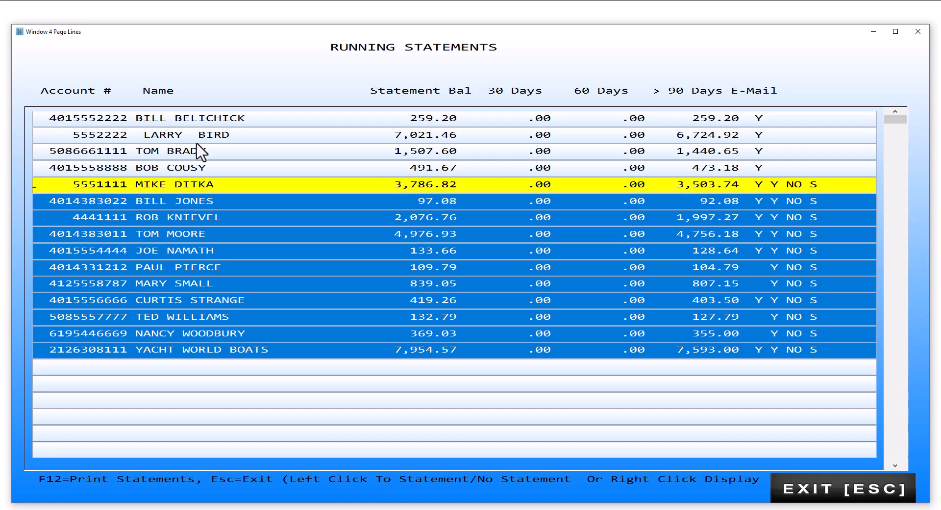
left_click(195, 168)
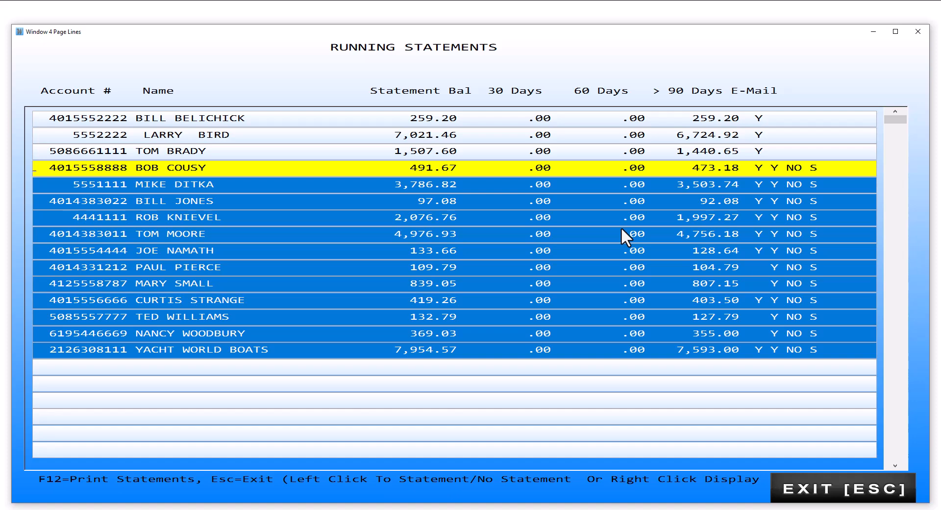
Process the remaining statements and send the "Customer Statement" e-mails with the Click To Pay button included
key("F12")
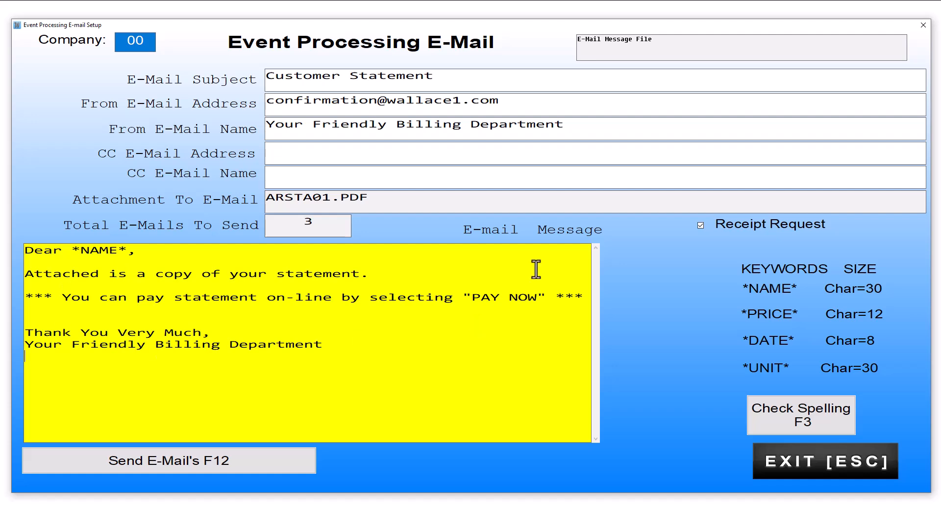
left_click(215, 458)
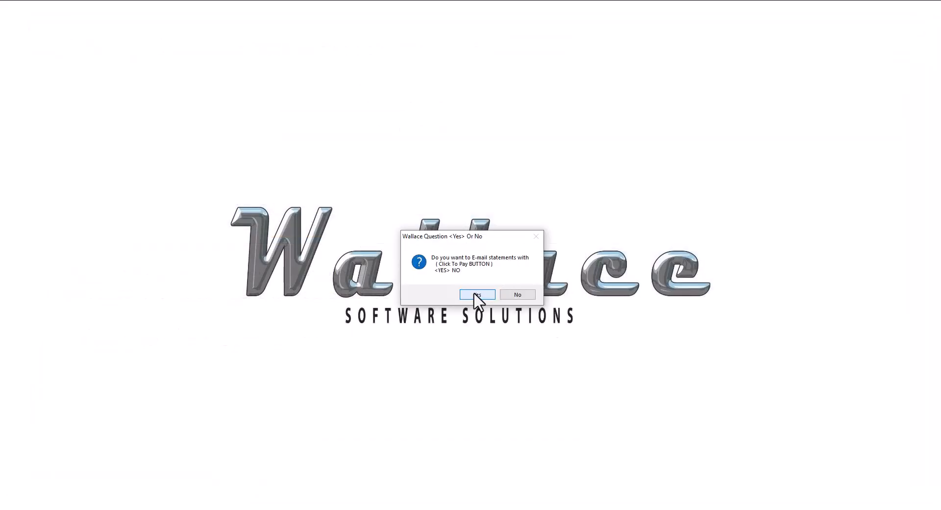
left_click(476, 294)
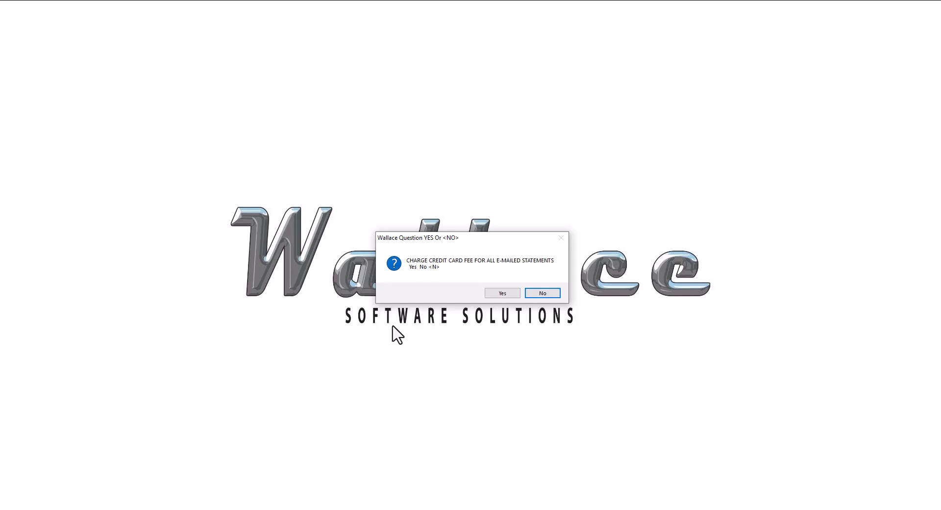
Charge the credit card fee for all e-mailed statements, confirm the charge, and cancel the print job
left_click(491, 293)
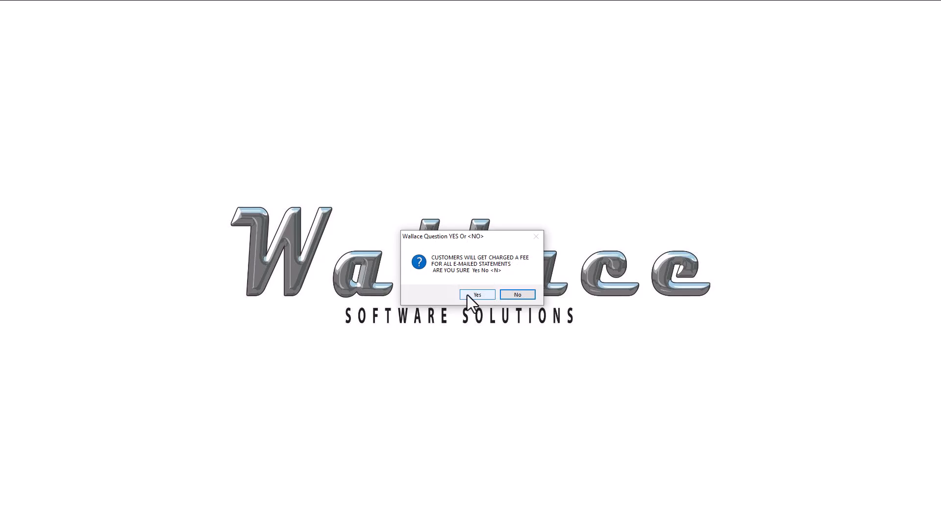
left_click(467, 296)
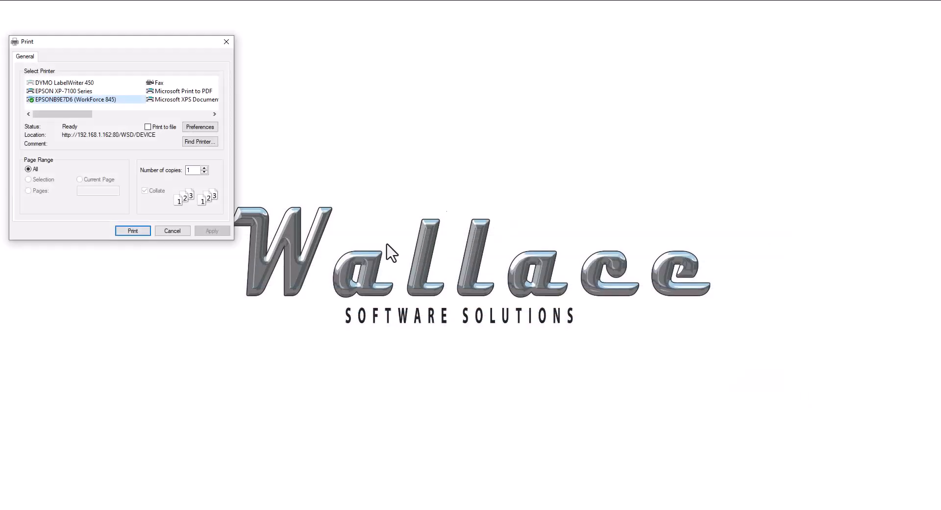
left_click(173, 231)
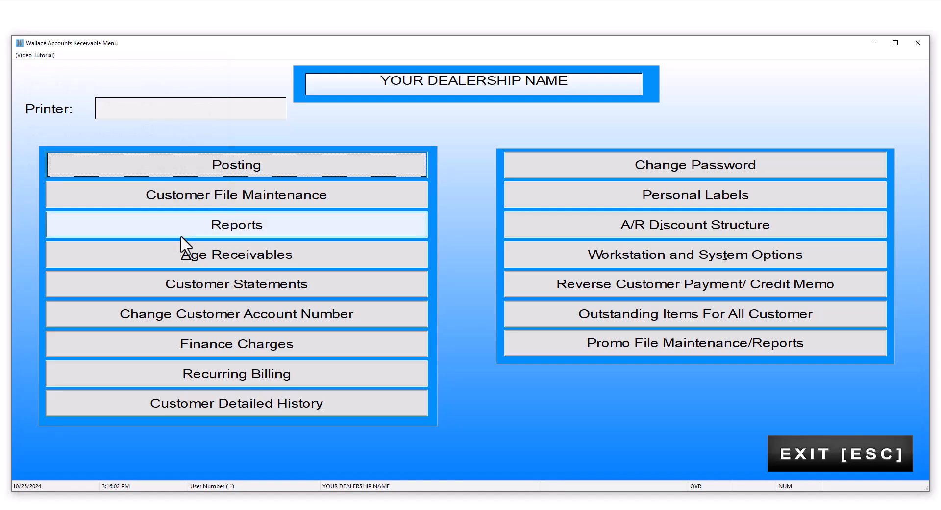